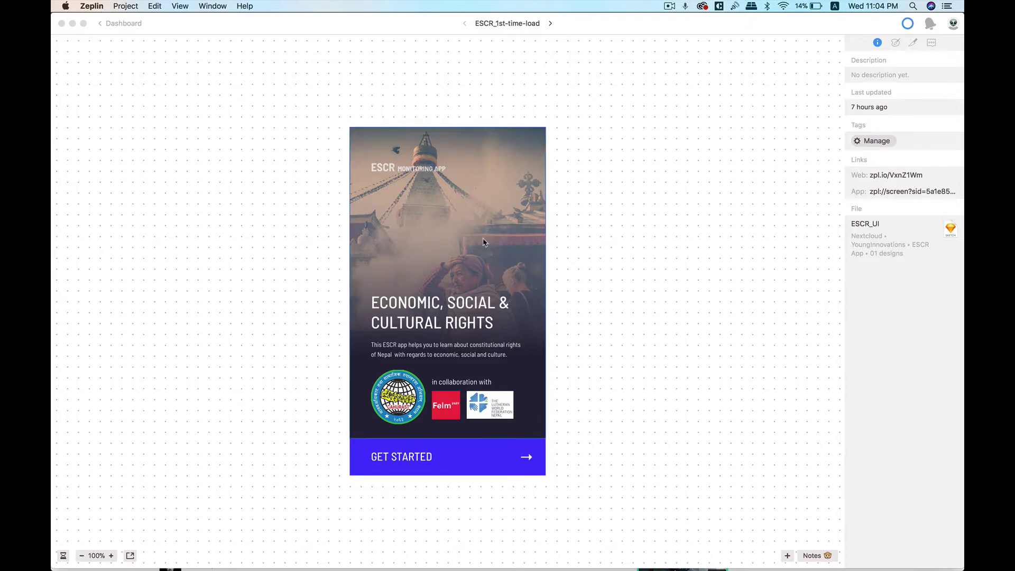
Select img_gradient-overlay on the hero image to show its 360×572 dp size and two fills
{"action": "left_click", "coordinate": [497, 234]}
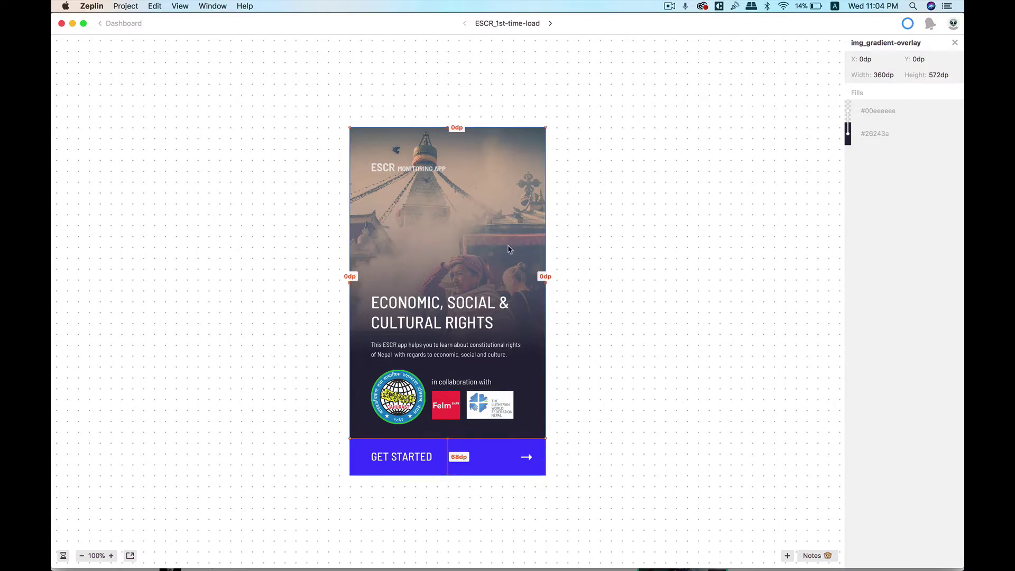
Highlight img_gradient-overlay's dark #26243a and transparent gradient fill values
{"action": "double_click", "coordinate": [877, 134]}
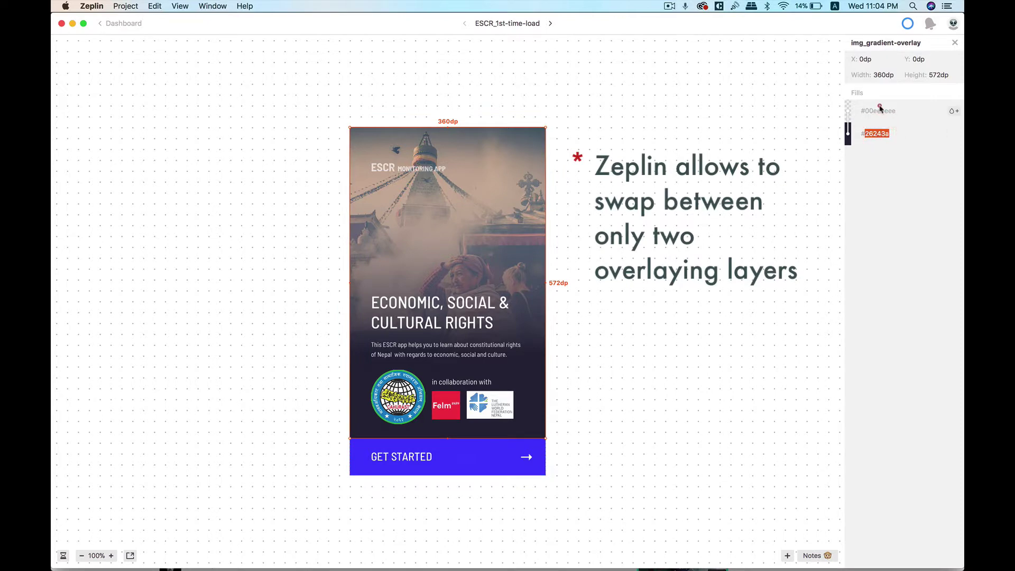
{"action": "left_click", "coordinate": [879, 109]}
{"action": "double_click", "coordinate": [880, 111]}
Select hero_overlay and highlight its fill colour value
{"action": "left_click", "coordinate": [485, 147]}
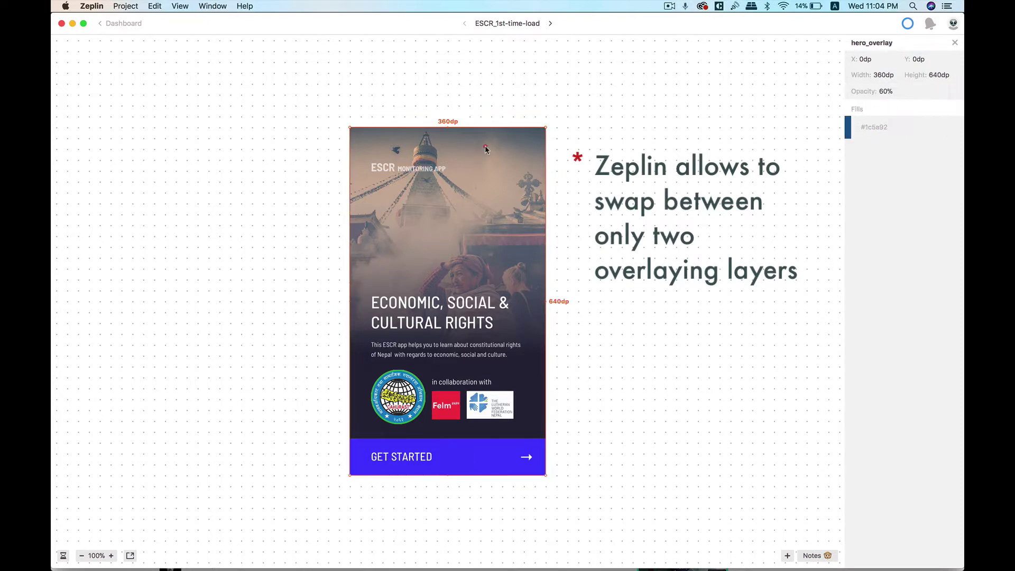
{"action": "double_click", "coordinate": [875, 128]}
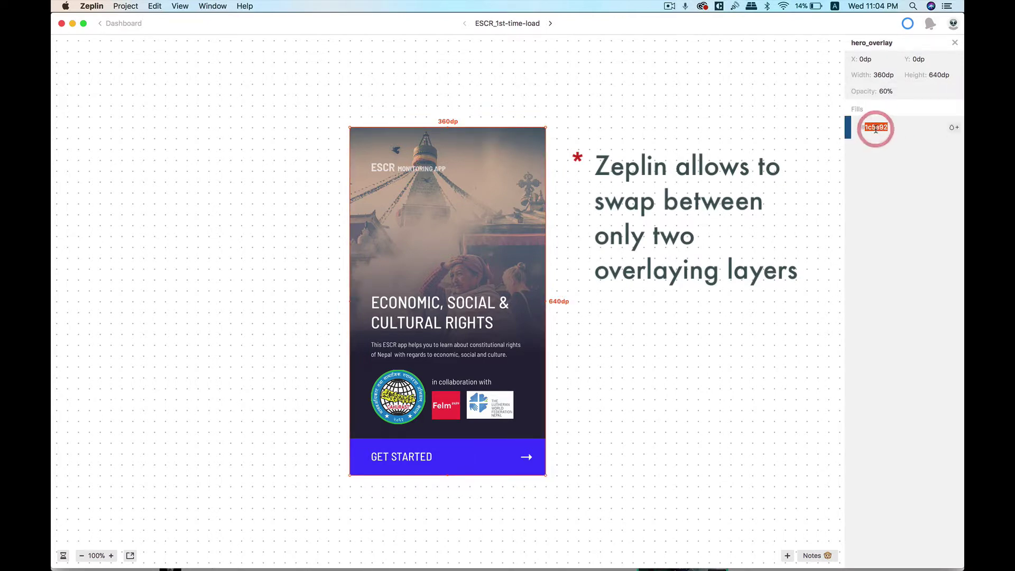
{"action": "left_click", "coordinate": [884, 164]}
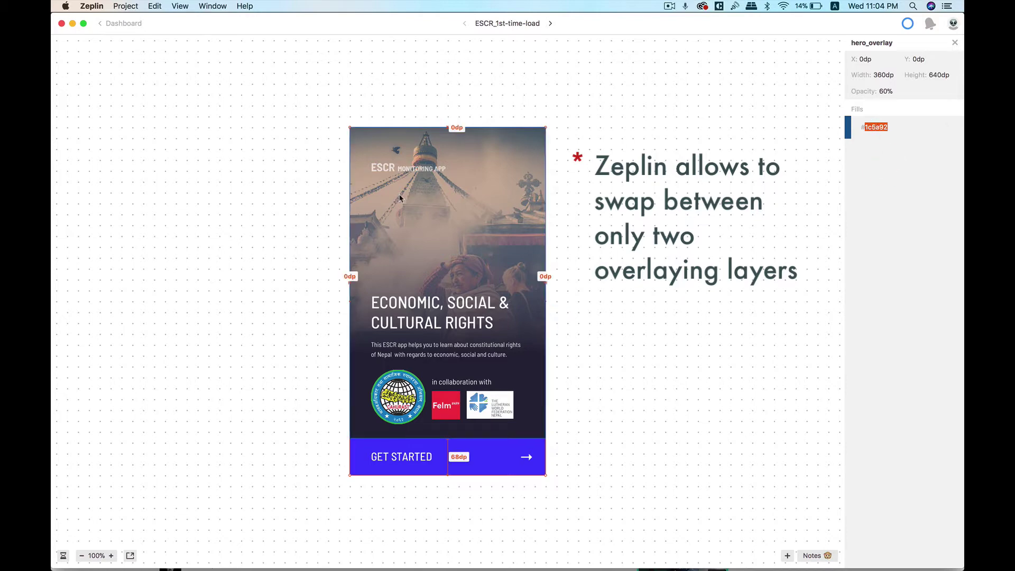
Toggle between img_gradient-overlay and hero_overlay, finishing on hero_overlay's 60% opacity #1c5a92 fill
{"action": "left_click", "coordinate": [480, 236]}
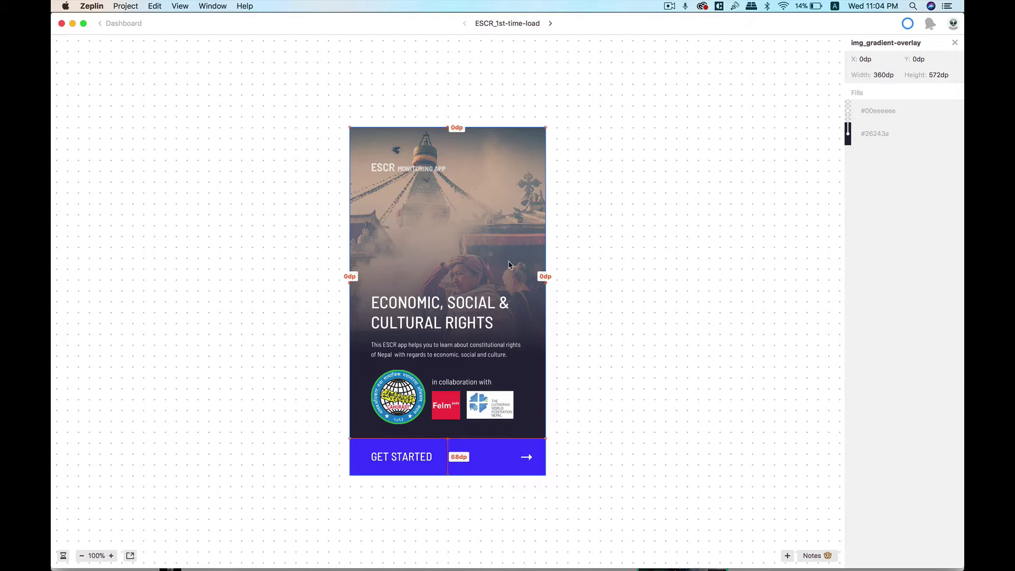
{"action": "left_click", "coordinate": [447, 263]}
{"action": "left_click", "coordinate": [481, 264]}
{"action": "left_click", "coordinate": [397, 200]}
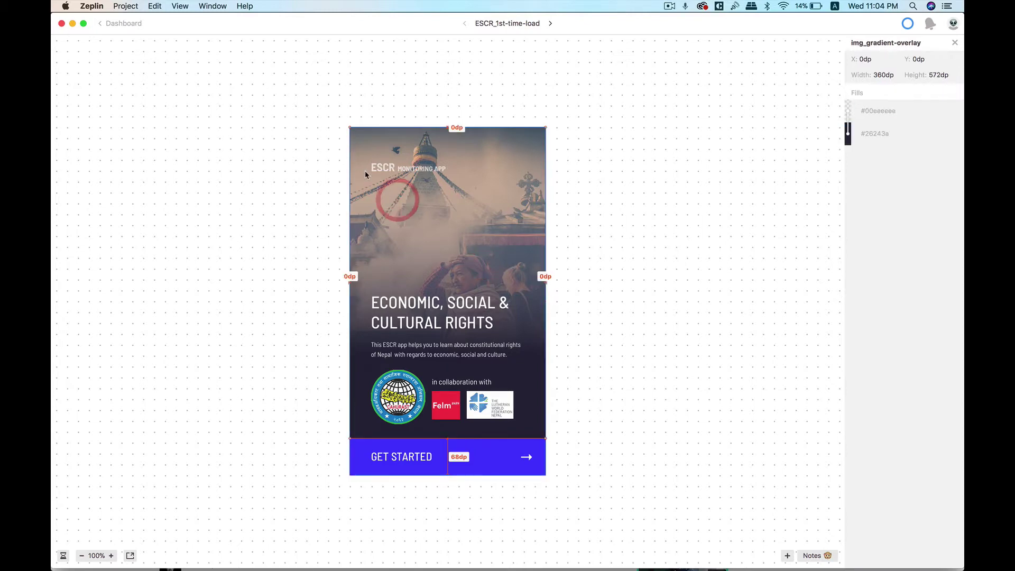
{"action": "left_click", "coordinate": [363, 171]}
{"action": "left_click", "coordinate": [362, 138]}
{"action": "left_click", "coordinate": [522, 162]}
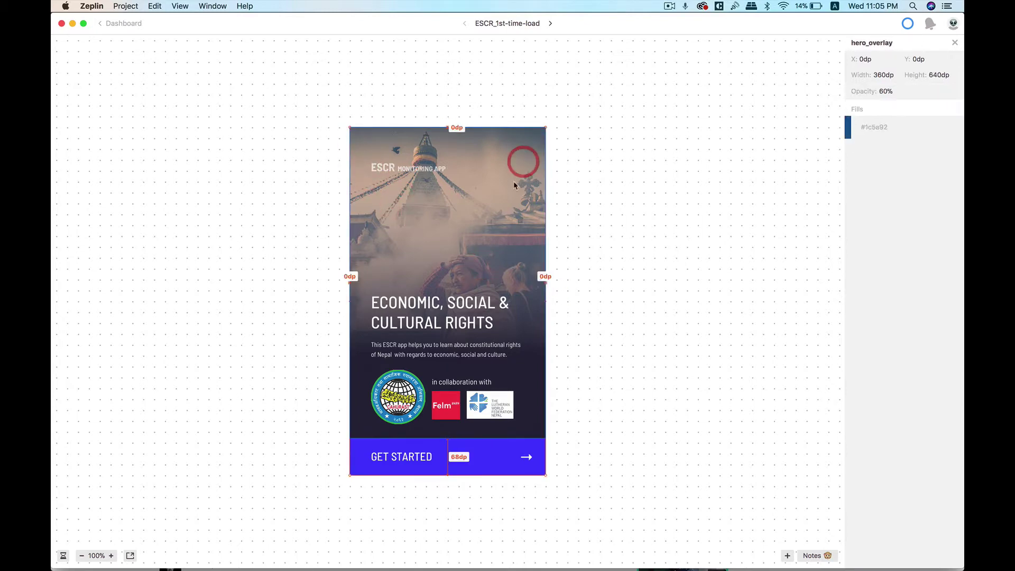
{"action": "left_click", "coordinate": [497, 220]}
{"action": "left_click", "coordinate": [447, 248]}
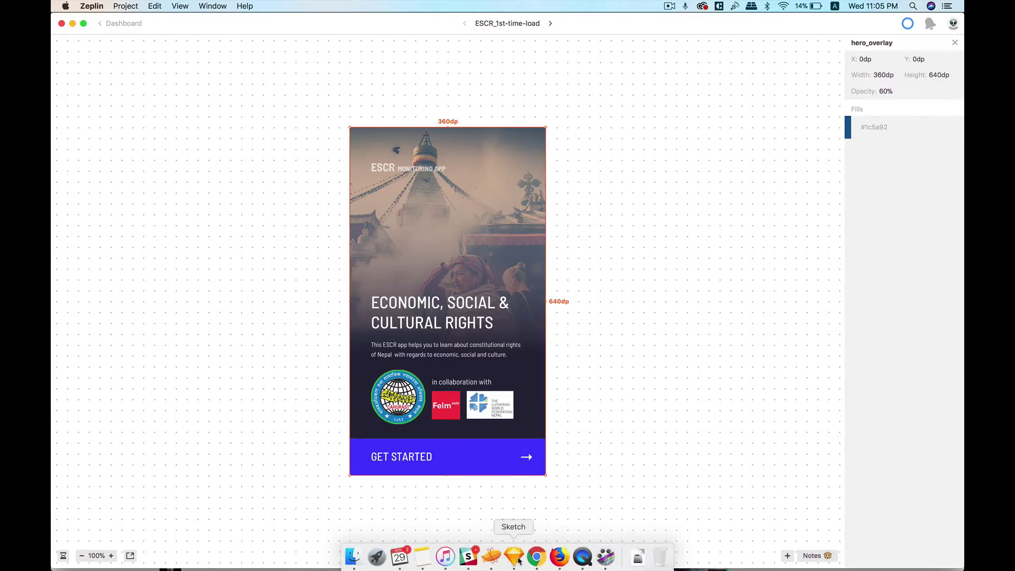
In Sketch, put img_gradient back so it covers the first-load artboard
{"action": "left_click", "coordinate": [513, 555]}
{"action": "left_click", "coordinate": [407, 228]}
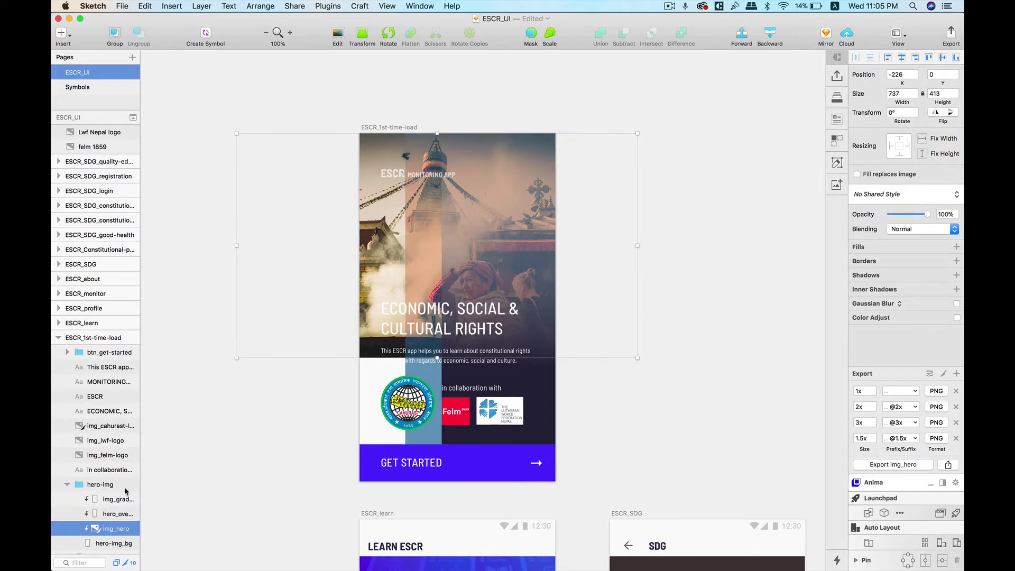
{"action": "left_click", "coordinate": [450, 307]}
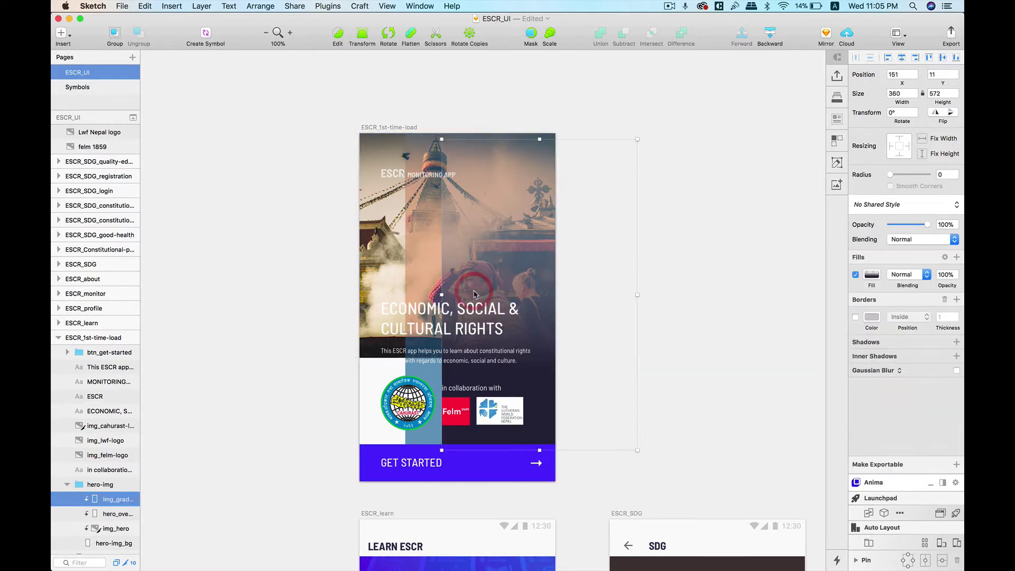
{"action": "key", "text": "super+c"}
{"action": "key", "text": "super+v"}
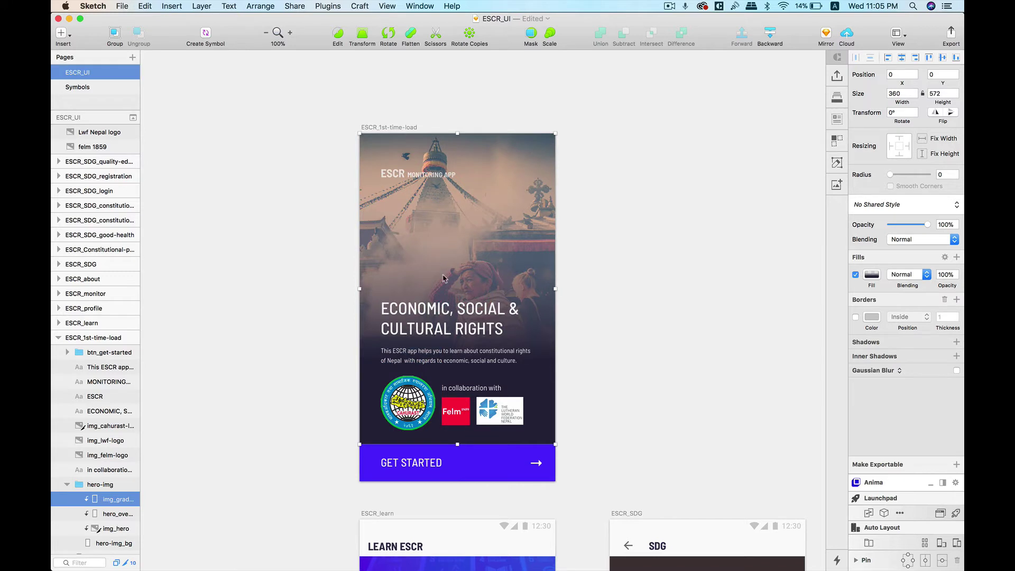
Drag the img_gradient overlay rightward to expose the img_hero photo beneath
{"action": "left_click", "coordinate": [105, 528]}
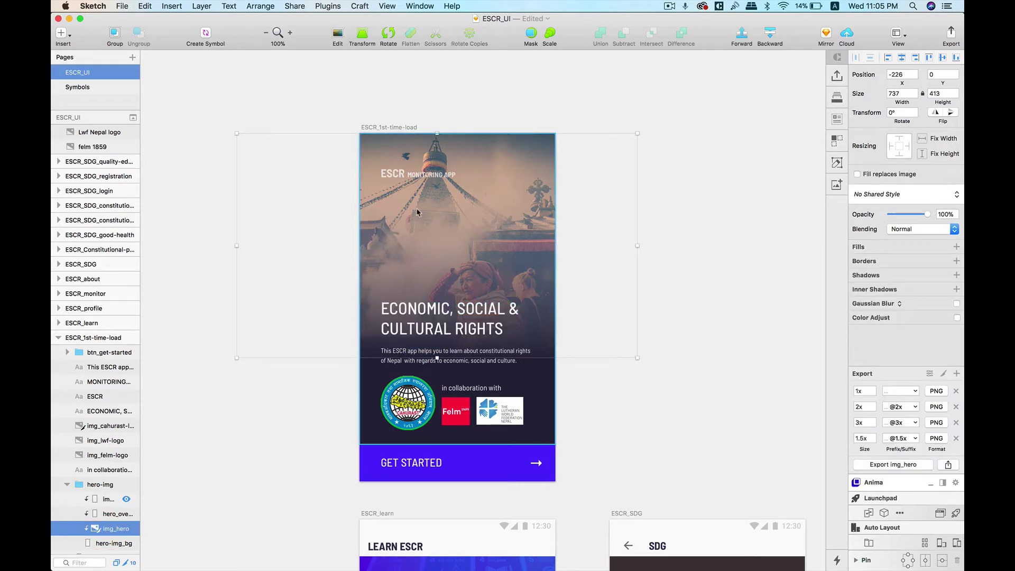
{"action": "left_click", "coordinate": [111, 514]}
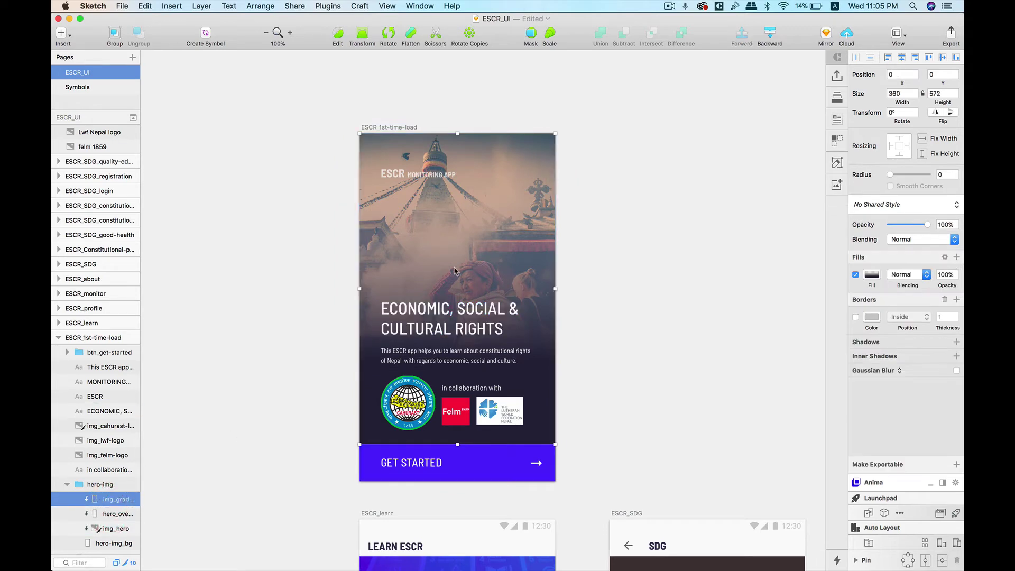
{"action": "left_click_drag", "start_coordinate": [475, 265], "coordinate": [531, 265]}
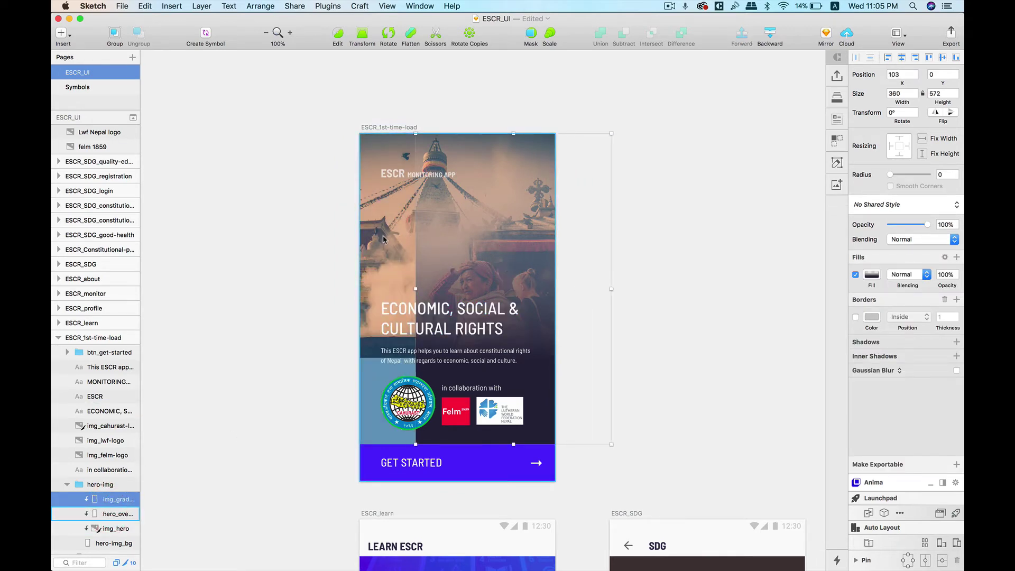
{"action": "mouse_move", "coordinate": [390, 239]}
{"action": "left_mouse_down"}
{"action": "mouse_move", "coordinate": [413, 239]}
{"action": "mouse_move", "coordinate": [396, 239]}
{"action": "left_mouse_up"}
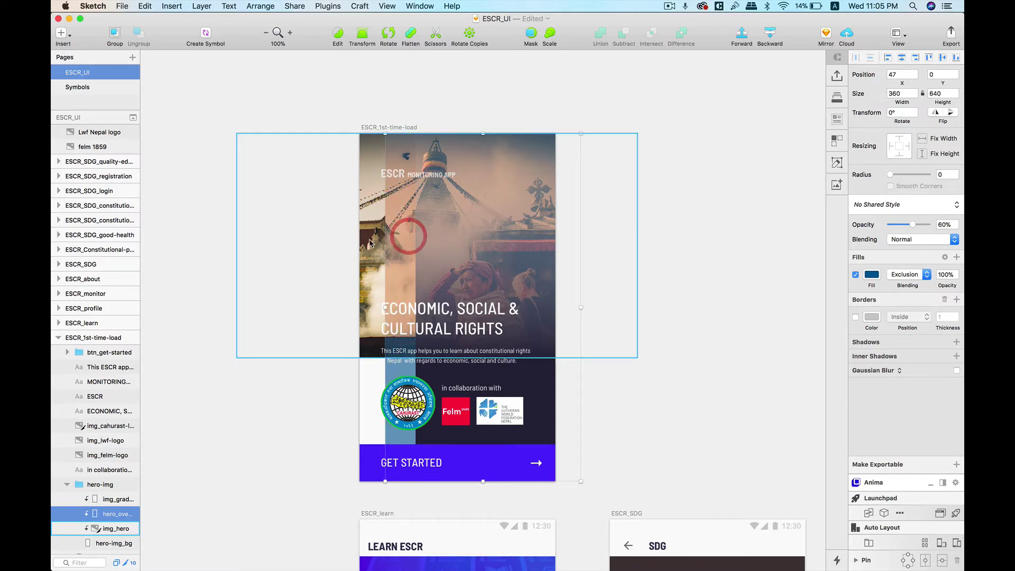
{"action": "left_click", "coordinate": [372, 243]}
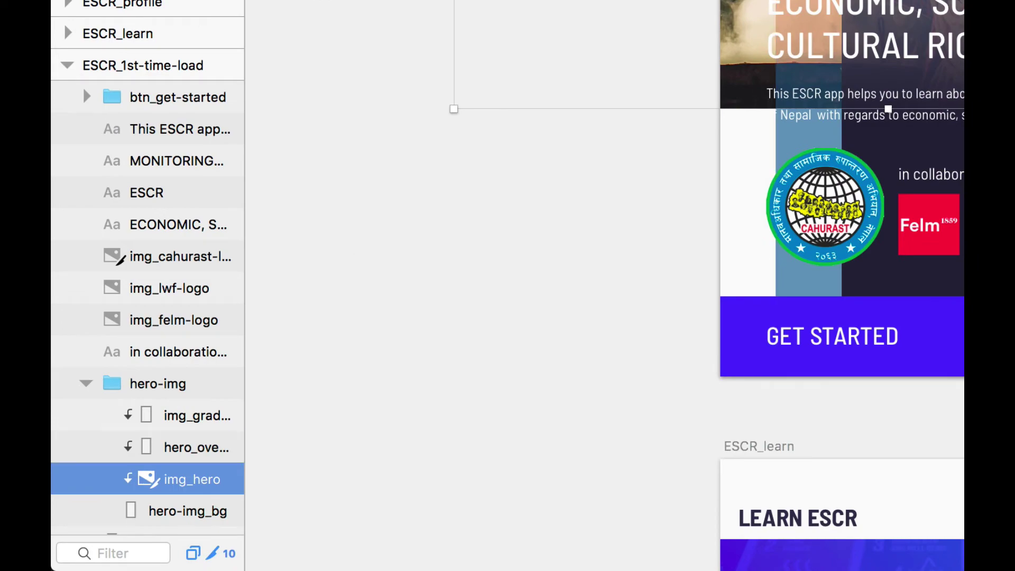
{"action": "mouse_move", "coordinate": [111, 528]}
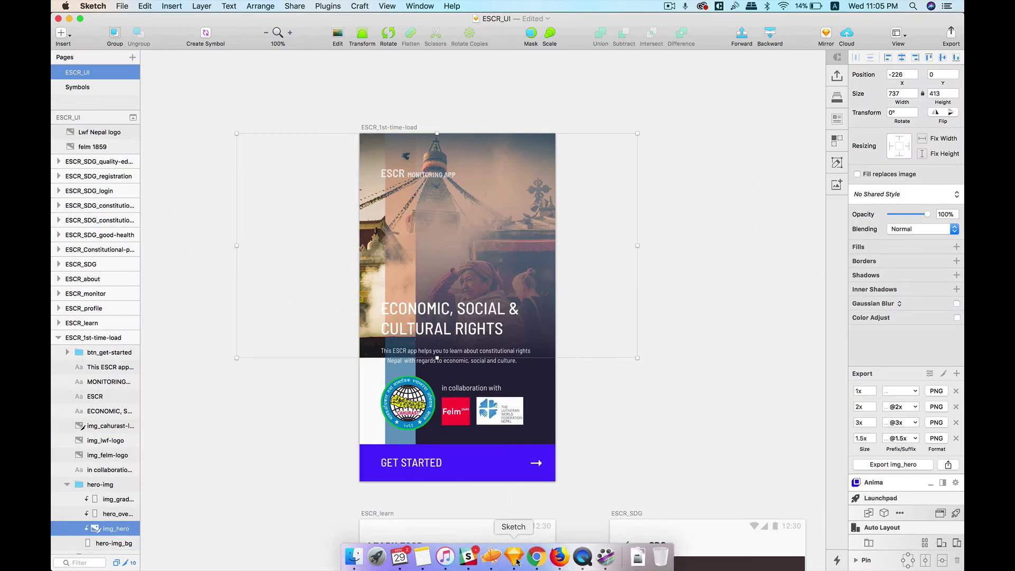
Bring Zeplin back to the front from the Dock
{"action": "left_click", "coordinate": [496, 559]}
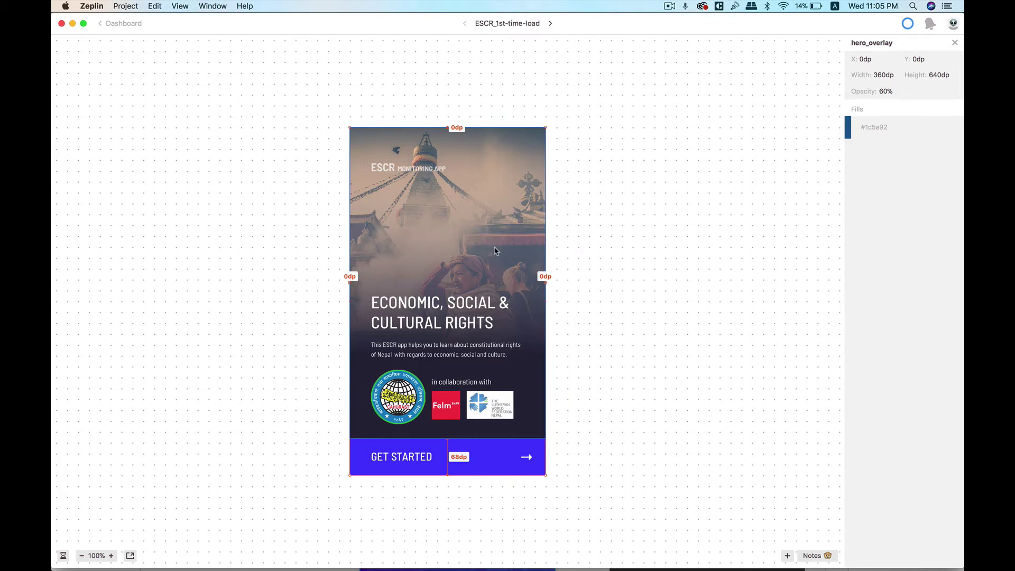
Pick img_hero from the hero image's layer menu, showing its 360×413 dp size and PNG/JPG assets
{"action": "right_click", "coordinate": [445, 229]}
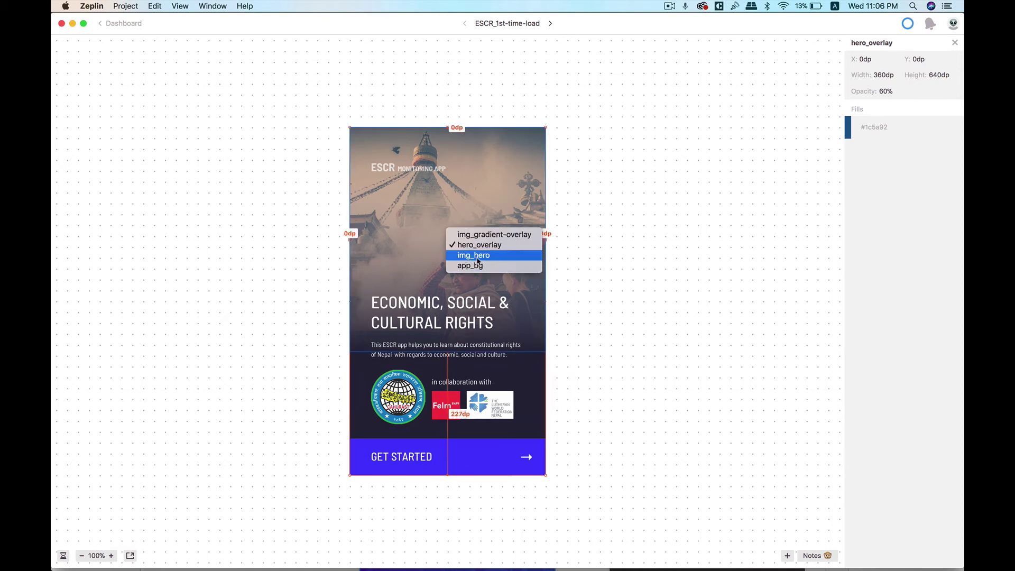
{"action": "left_click", "coordinate": [479, 255]}
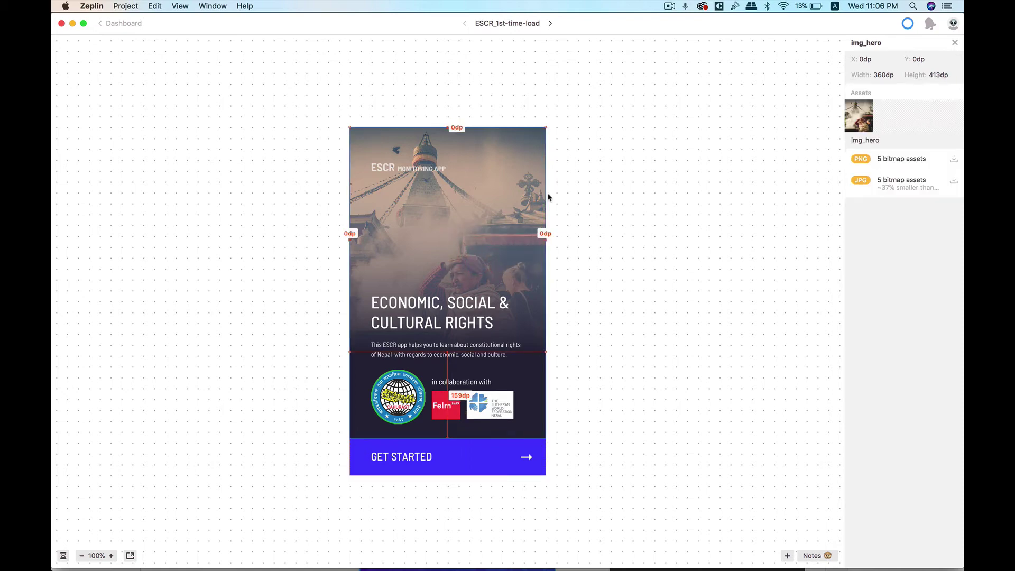
Choose img_gradient-overlay from the artboard's layer menu to show its 360×572 dp specs
{"action": "mouse_move", "coordinate": [483, 210]}
{"action": "right_click", "coordinate": [505, 225]}
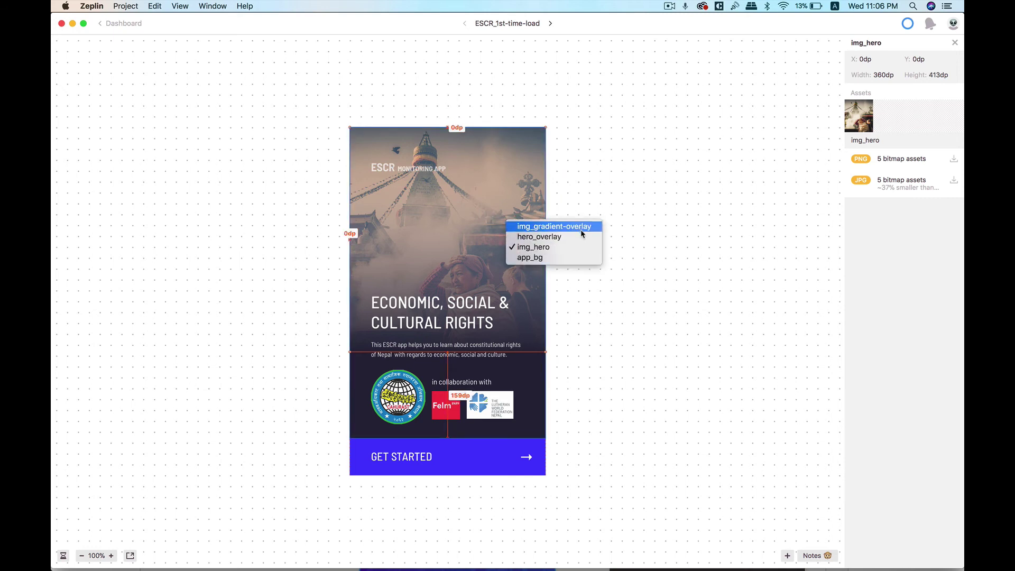
{"action": "left_click", "coordinate": [602, 189]}
{"action": "left_click", "coordinate": [501, 224]}
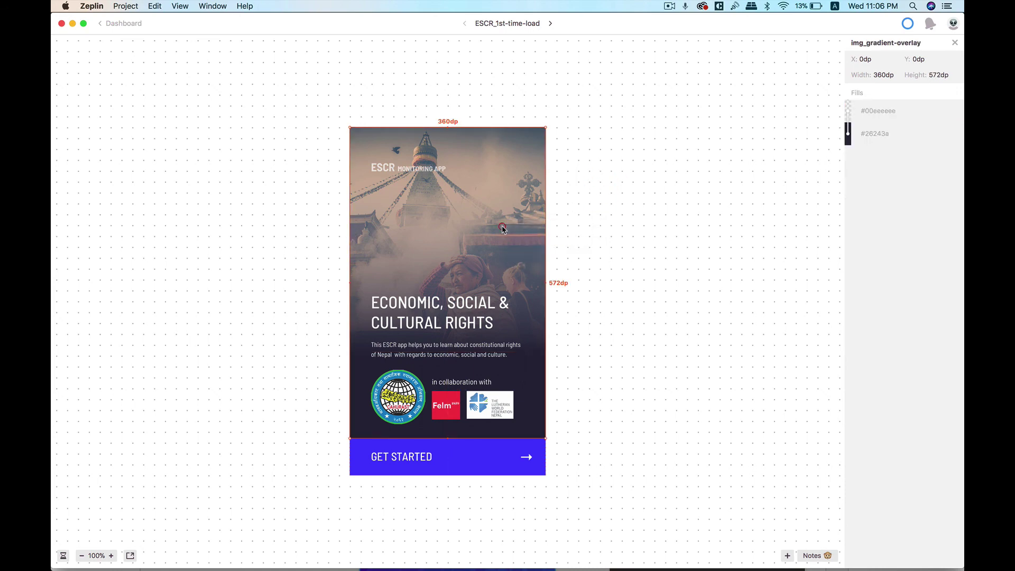